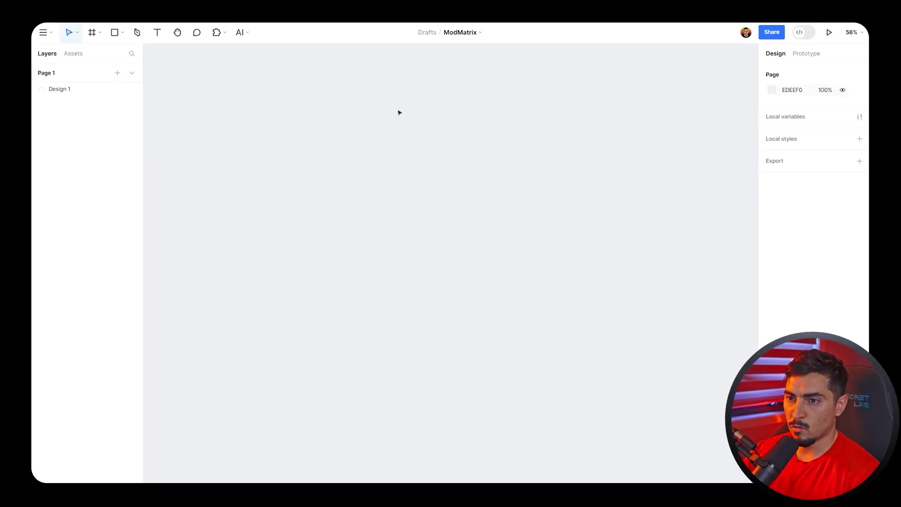
# - Open the AI UI generator and shuffle its sample prompts until the music player page with abstract album cover is filled in
pyautogui.click(247, 34)
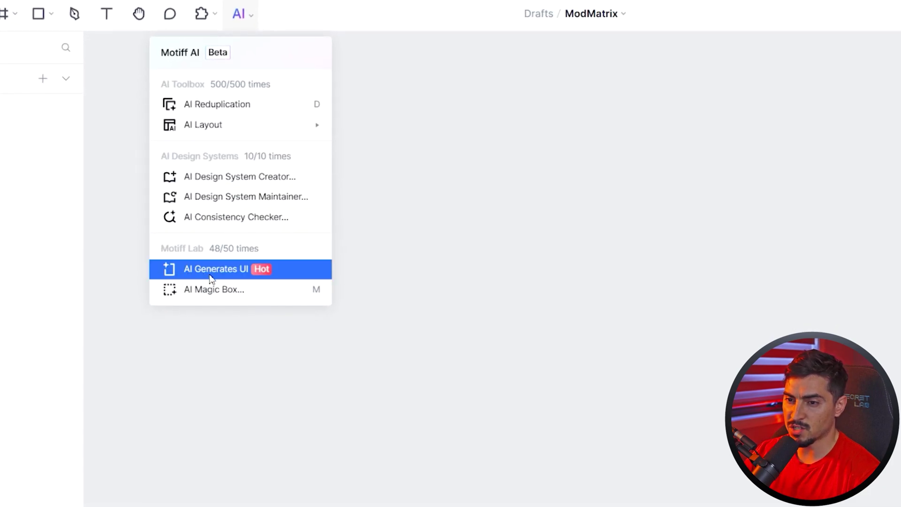
pyautogui.click(264, 272)
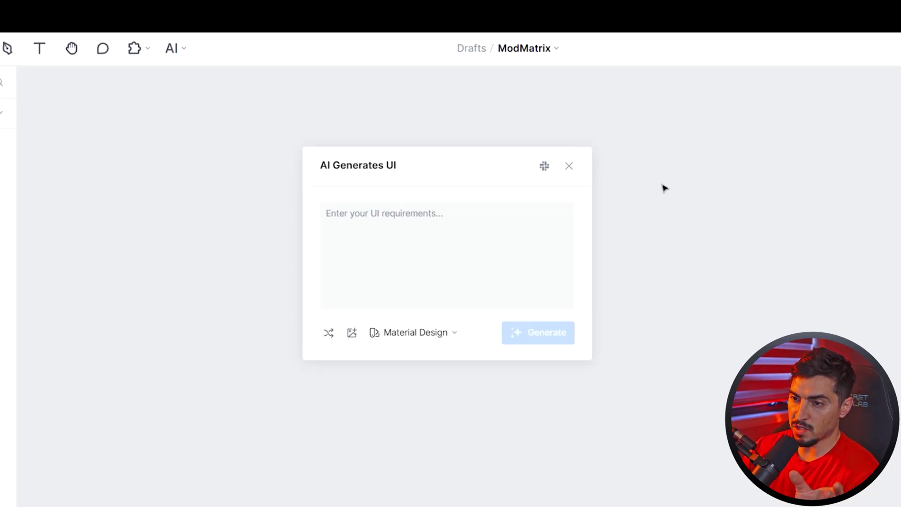
pyautogui.click(436, 232)
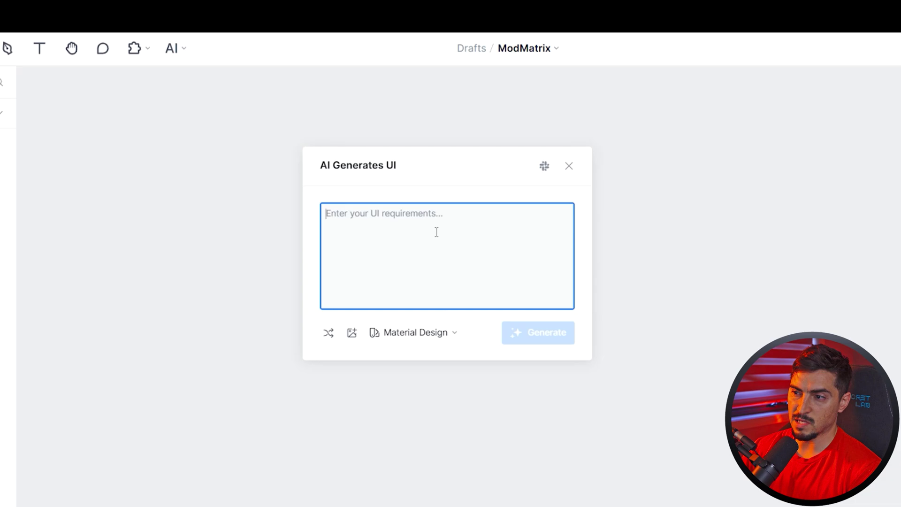
pyautogui.click(329, 333)
pyautogui.click(329, 335)
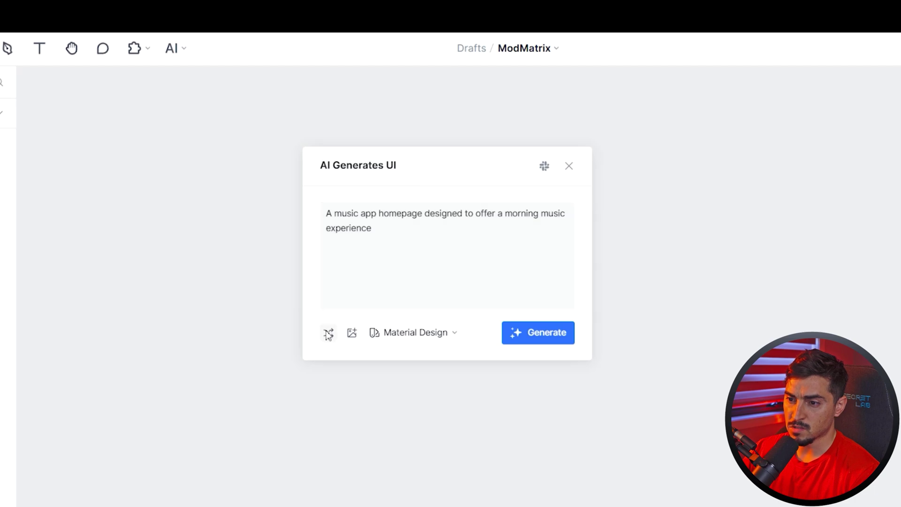
pyautogui.click(329, 335)
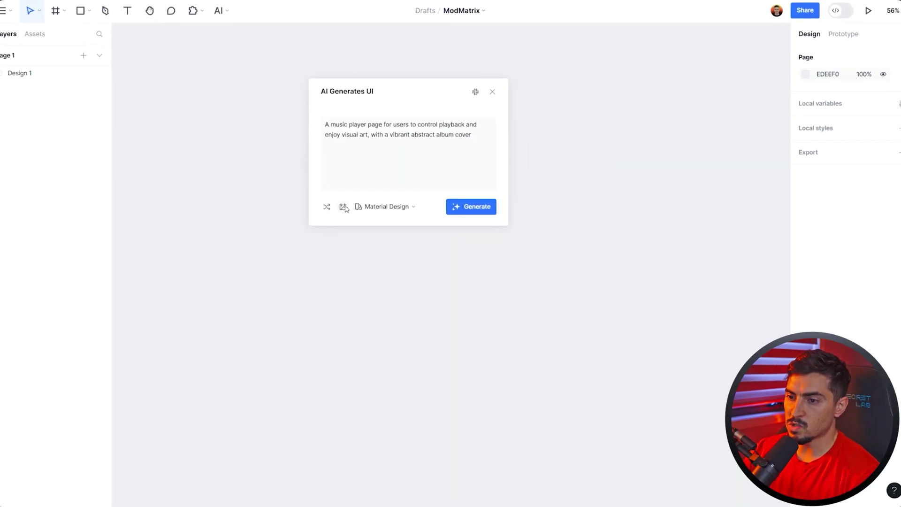
# - Attach the dark shop screenshot chrome_dOKwCTh3YI.png to the AI prompt as the reference image
pyautogui.click(343, 207)
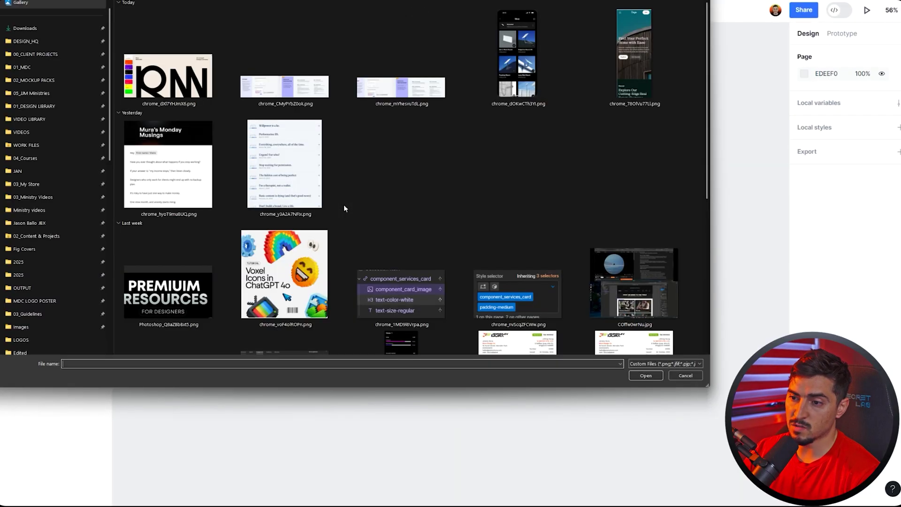
pyautogui.moveTo(286, 0); pyautogui.dragTo(352, 19)
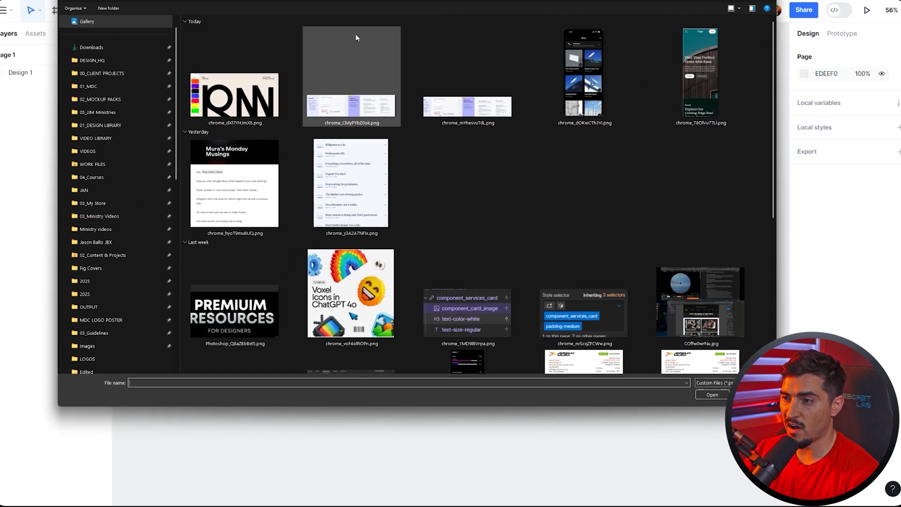
pyautogui.doubleClick(584, 75)
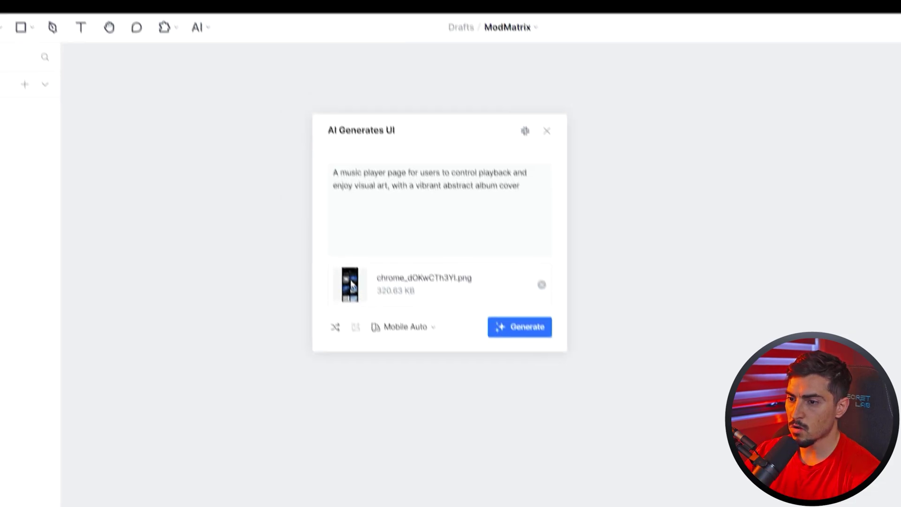
# - Generate screens for a tech enthusiasts' shopping app with customizable, modular phone cases, futuristic designs and add-on components, using the Mobile Auto preset
pyautogui.moveTo(452, 145); pyautogui.dragTo(246, 73)
pyautogui.hotkey('alt', 'Tab')
pyautogui.hotkey('alt', 'Tab')
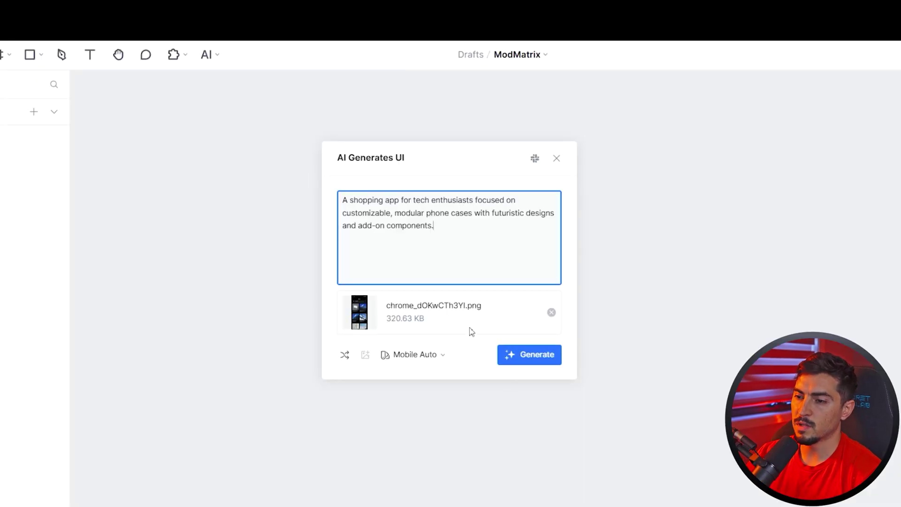
pyautogui.click(410, 356)
pyautogui.click(422, 428)
pyautogui.click(550, 361)
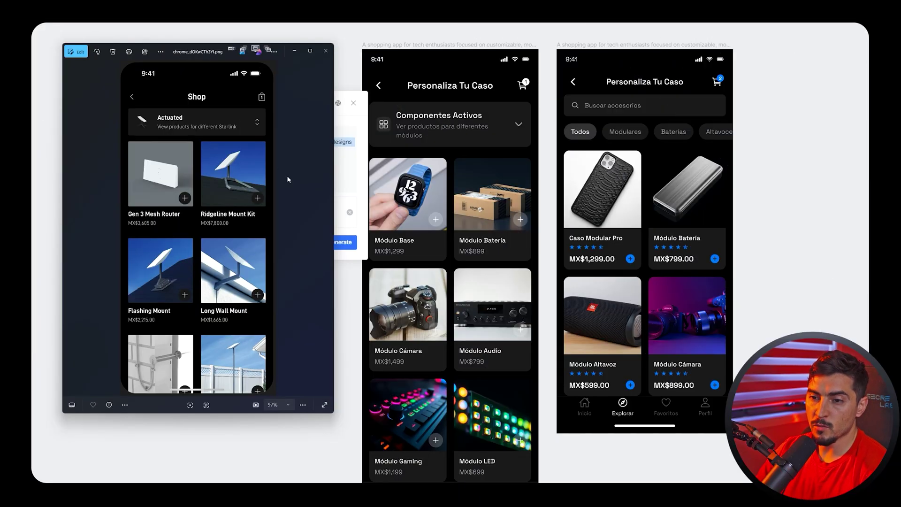
# - Compare the two generated shopping app screens with the reference screenshot placed beside them
pyautogui.moveTo(343, 108); pyautogui.dragTo(283, 67)
pyautogui.hotkey('alt', 'Tab')
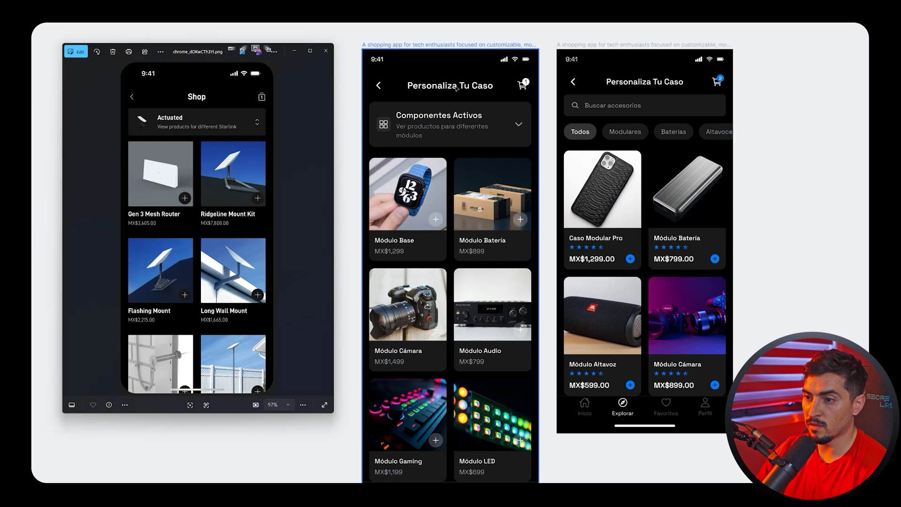
pyautogui.moveTo(188, 49)
pyautogui.mouseDown()
pyautogui.moveTo(211, 55)
pyautogui.moveTo(202, 49)
pyautogui.mouseUp()
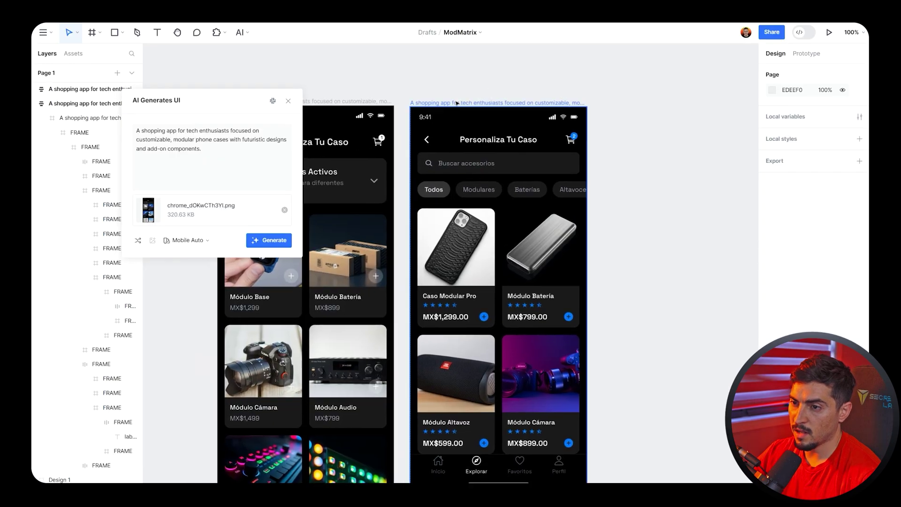
pyautogui.click(431, 104)
pyautogui.click(573, 97)
pyautogui.scroll(-3, 574, 96)
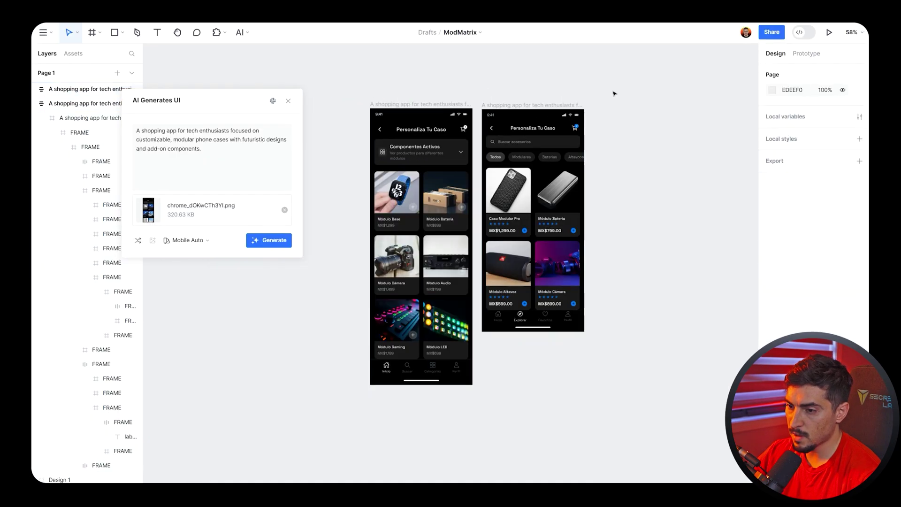
# - Duplicate the second generated screen, the one with the search bar, and select the copy beside the AI dialog
pyautogui.moveTo(515, 78); pyautogui.dragTo(535, 117)
pyautogui.click(613, 122)
pyautogui.scroll(2, 618, 118)
pyautogui.click(517, 125)
pyautogui.moveTo(236, 104); pyautogui.dragTo(321, 141)
# - Choose the Material Design preset and rewrite the prompt to change blue to orange, the font to Inter and the images to phone cases
pyautogui.click(274, 277)
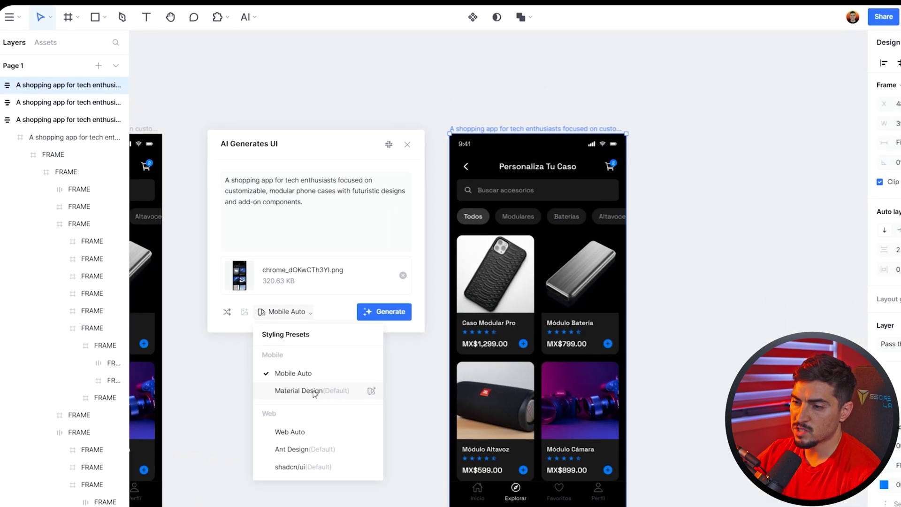
pyautogui.click(318, 392)
pyautogui.click(341, 191)
pyautogui.hotkey('ctrl', 'a')
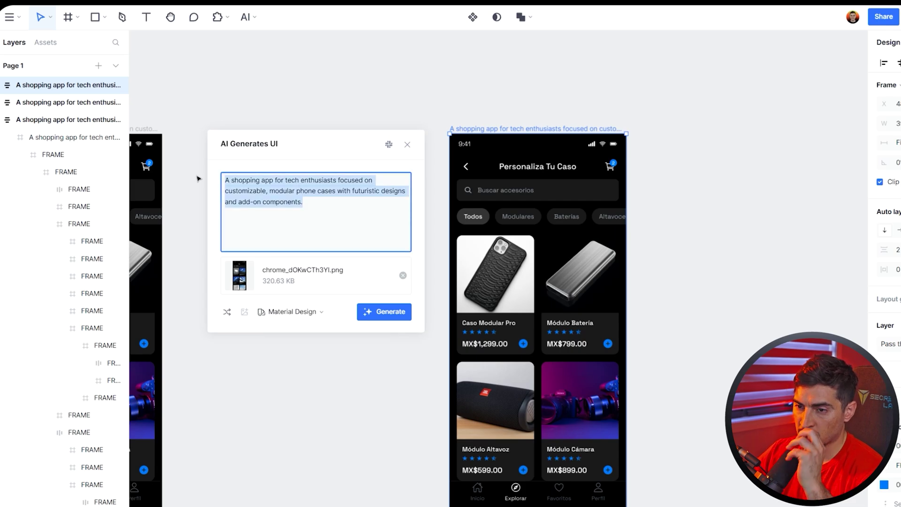
pyautogui.write('Change the colours to')
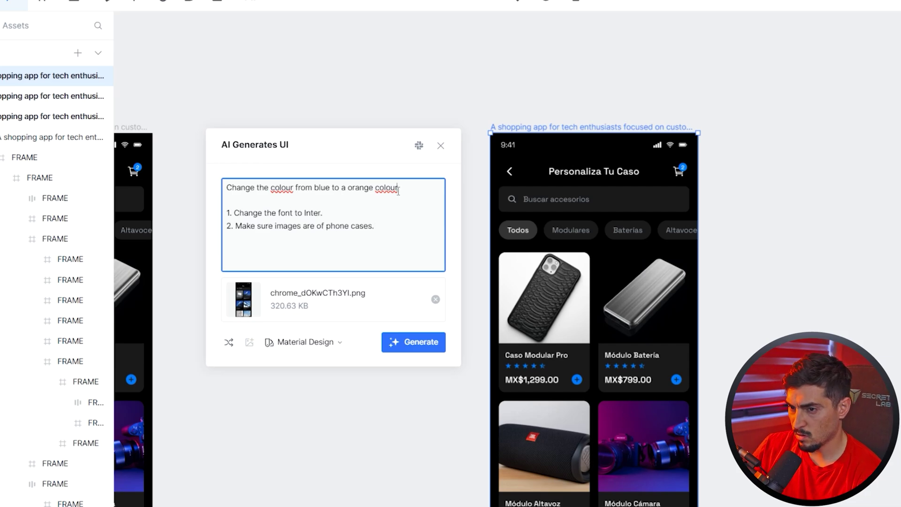
pyautogui.write('.')
# - Generate the revised shop screens from the rewritten prompt with the Material Design preset
pyautogui.click(338, 345)
pyautogui.click(361, 339)
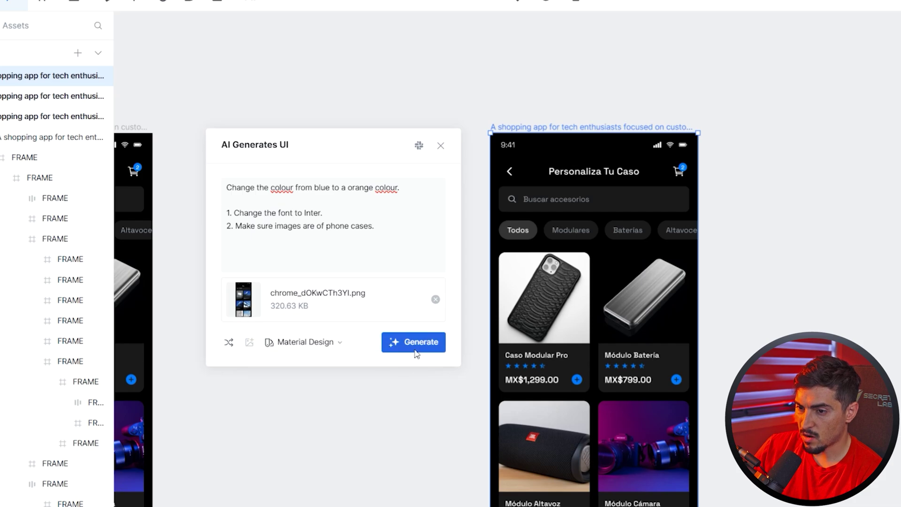
pyautogui.click(415, 346)
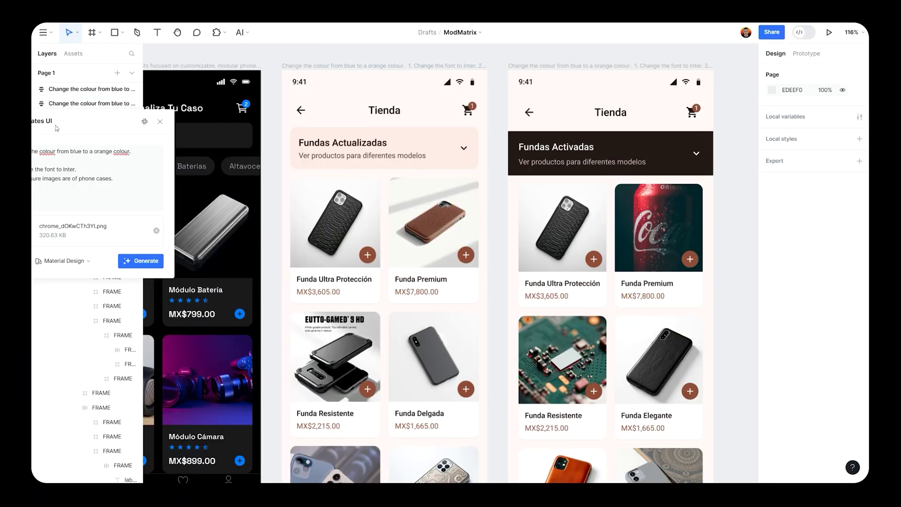
# - Check the font of the Tienda heading on the first revised screen and search the font list for Inter
pyautogui.moveTo(55, 128); pyautogui.dragTo(102, 123)
pyautogui.hscroll(-3, 442, 75)
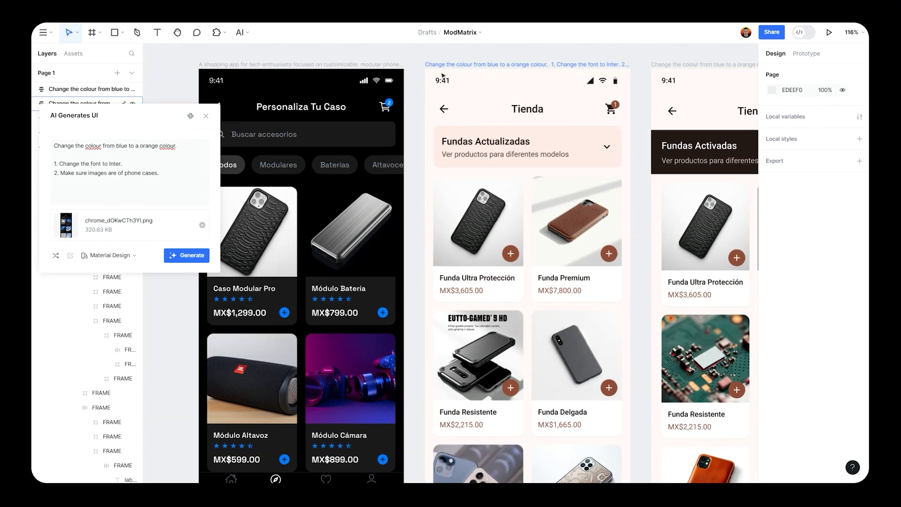
pyautogui.scroll(10, 529, 106)
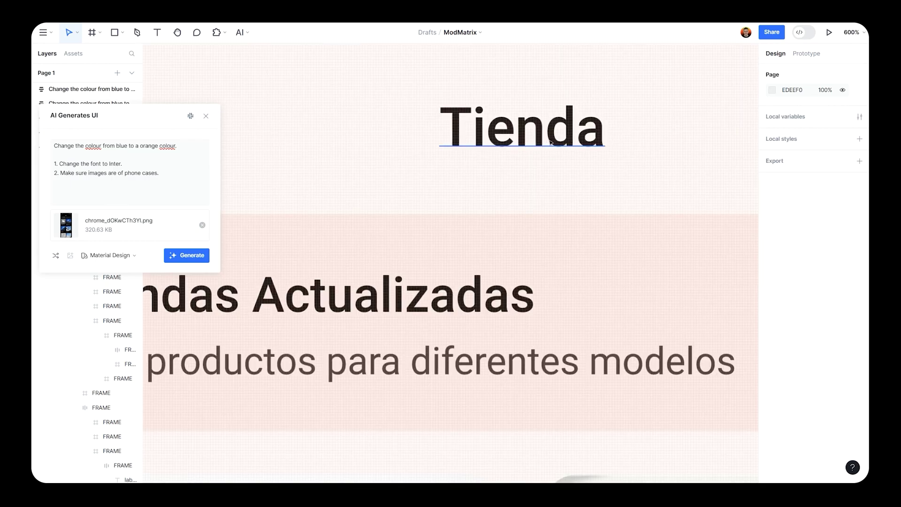
pyautogui.click(555, 138)
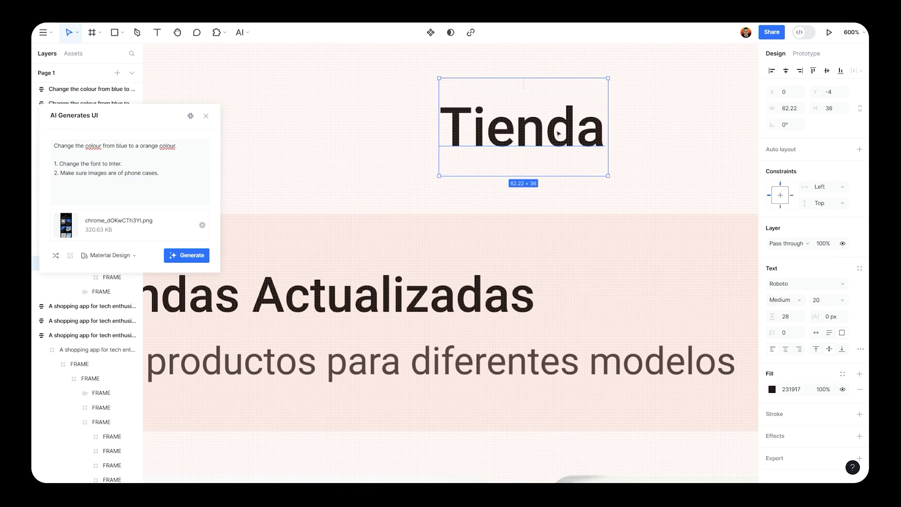
pyautogui.click(793, 284)
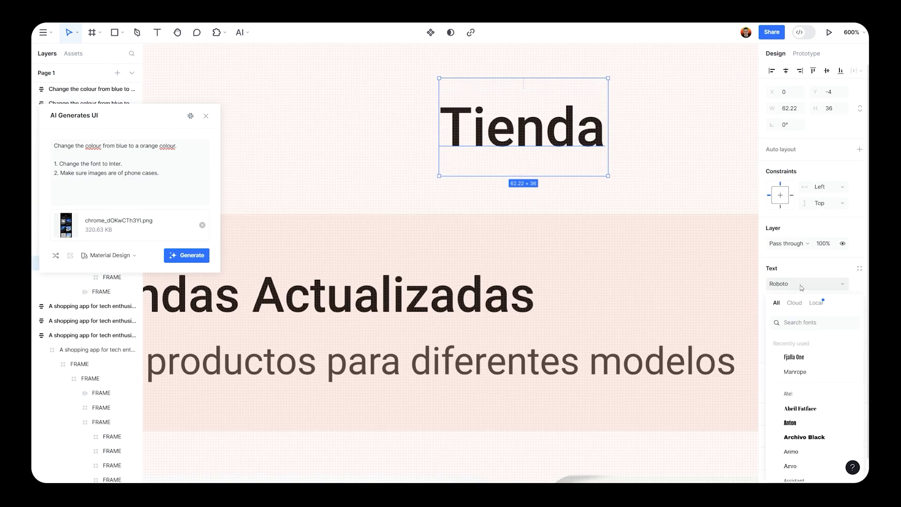
pyautogui.press('Down')
pyautogui.write('int')
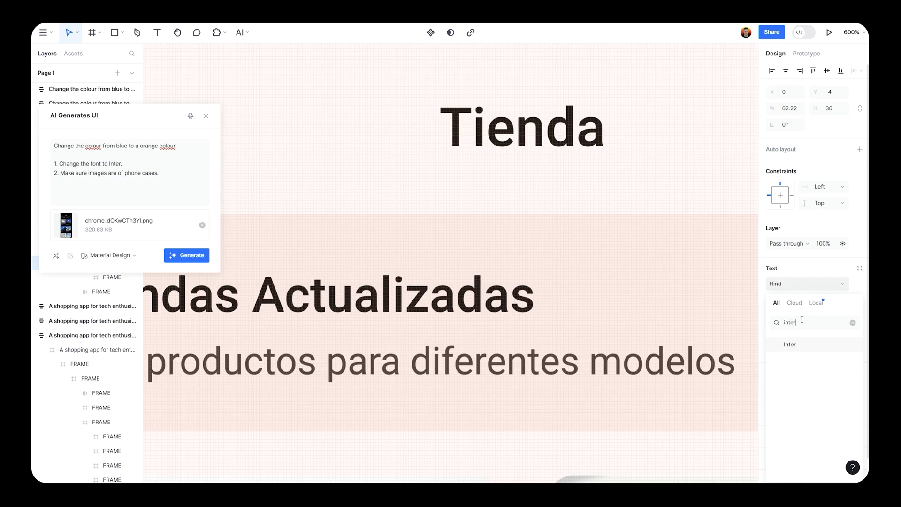
pyautogui.press('Escape')
# - Try fill FF3B00 on the plus button of the Funda Ultra Protección card, and undo the change
pyautogui.scroll(-6, 542, 135)
pyautogui.click(590, 300)
pyautogui.moveTo(592, 302); pyautogui.dragTo(554, 175)
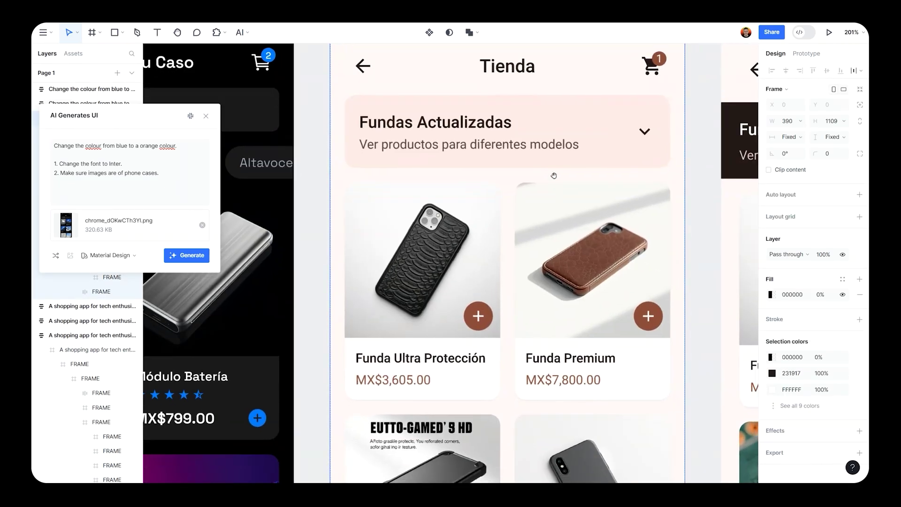
pyautogui.scroll(-3, 553, 175)
pyautogui.hscroll(1, 545, 158)
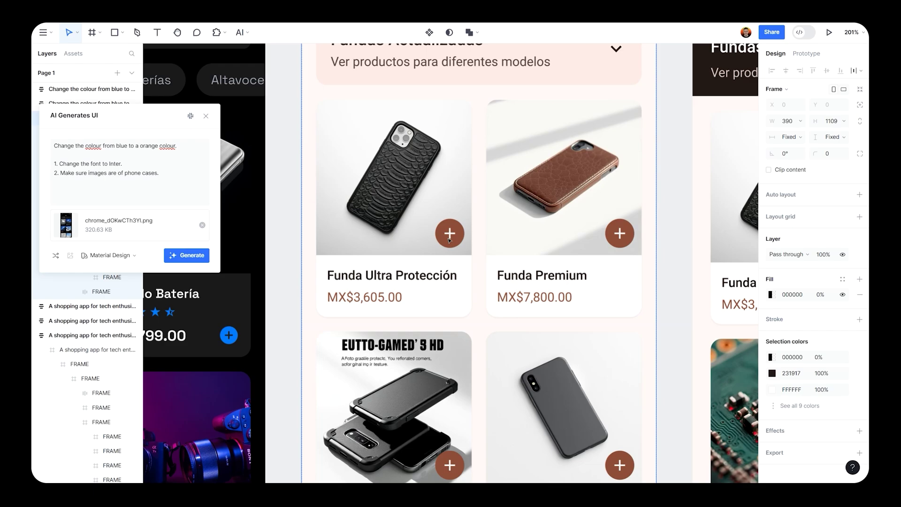
pyautogui.scroll(10, 451, 238)
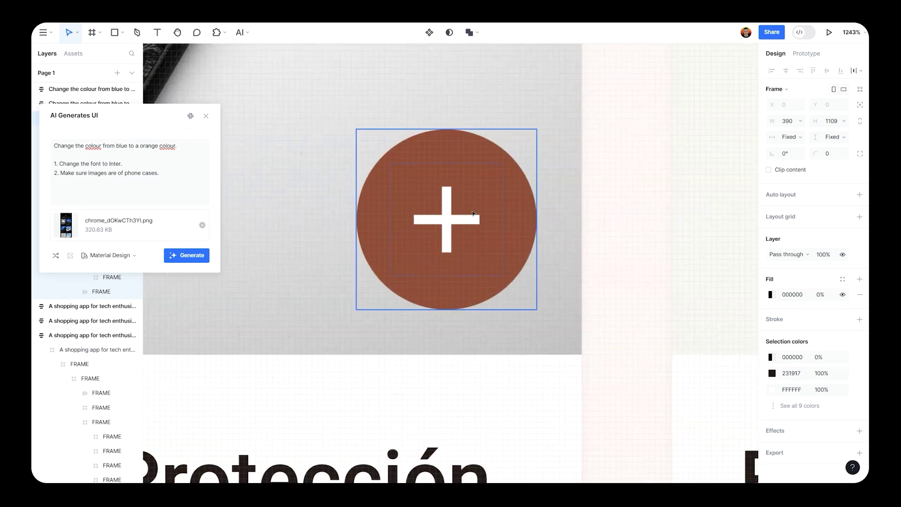
pyautogui.click(448, 226)
pyautogui.click(777, 422)
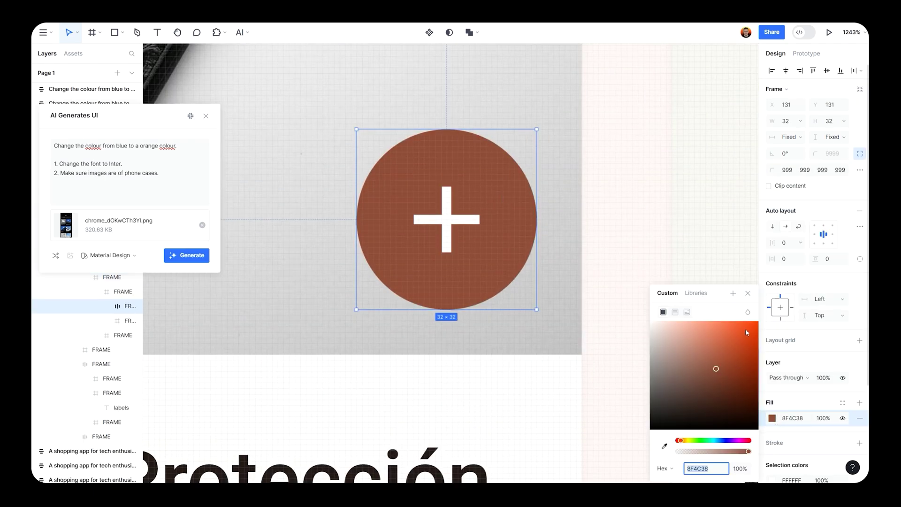
pyautogui.moveTo(745, 329); pyautogui.dragTo(760, 319)
pyautogui.scroll(-10, 640, 226)
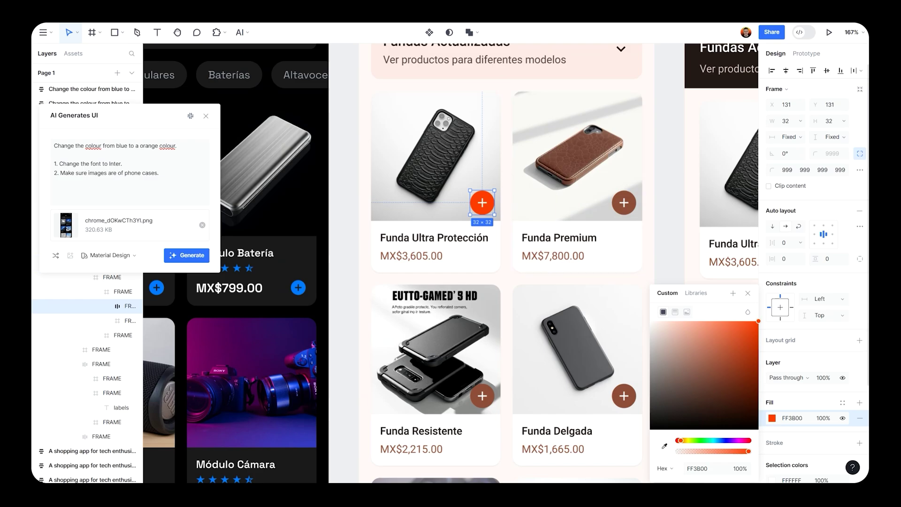
pyautogui.hotkey('ctrl', 'z')
# - Examine the product images, price text and navigation bar on both revised shop screens
pyautogui.scroll(-2, 543, 297)
pyautogui.scroll(2, 402, 237)
pyautogui.moveTo(402, 237); pyautogui.dragTo(559, 163)
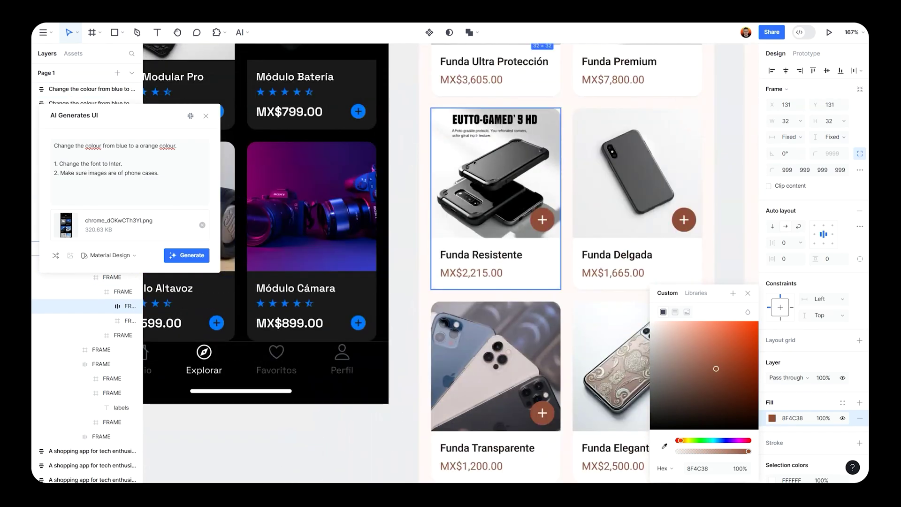
pyautogui.scroll(3, 657, 158)
pyautogui.moveTo(389, 93); pyautogui.dragTo(368, 61)
pyautogui.moveTo(618, 243); pyautogui.dragTo(561, 45)
pyautogui.scroll(-5, 364, 301)
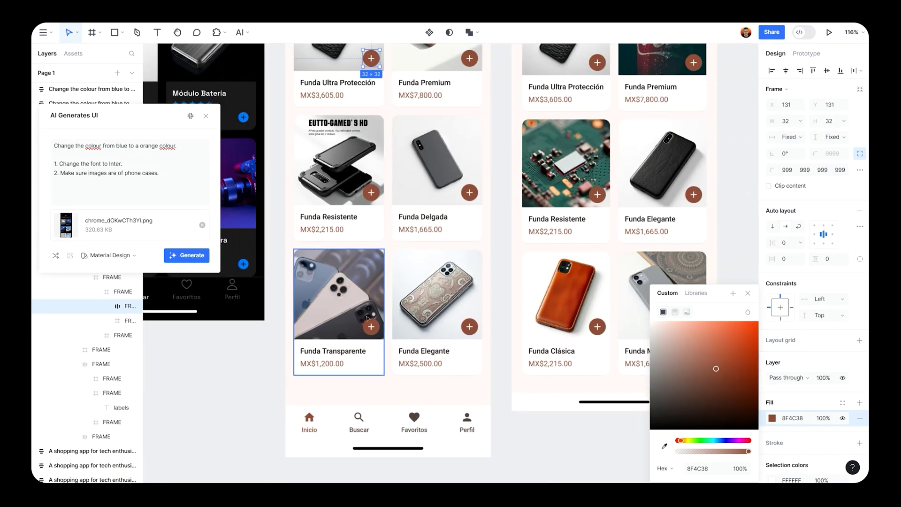
pyautogui.moveTo(413, 393); pyautogui.dragTo(444, 306)
pyautogui.scroll(2, 439, 281)
pyautogui.keyDown('ctrl'); pyautogui.click(439, 281); pyautogui.keyUp('ctrl')
pyautogui.scroll(3, 406, 370)
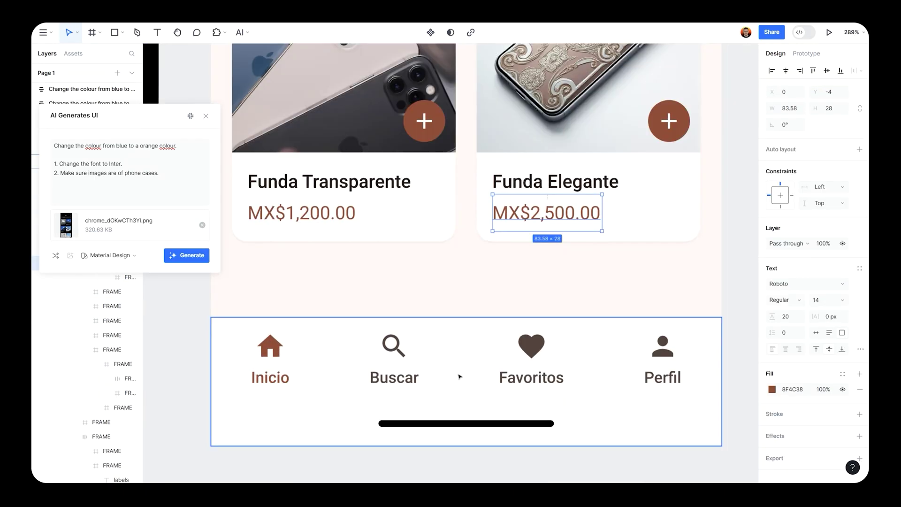
pyautogui.scroll(-10, 459, 376)
pyautogui.click(626, 177)
pyautogui.moveTo(626, 177); pyautogui.dragTo(418, 96)
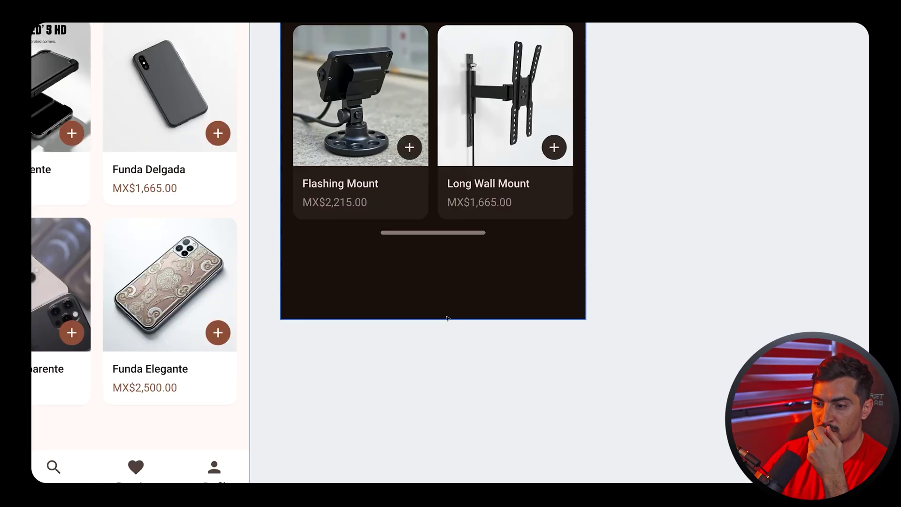
# - Start a new AI UI generation with chrome_dXI7YHJmX6.png as the reference image and the shadcn/ui styling preset
pyautogui.scroll(-5, 446, 155)
pyautogui.moveTo(620, 183); pyautogui.dragTo(384, 174)
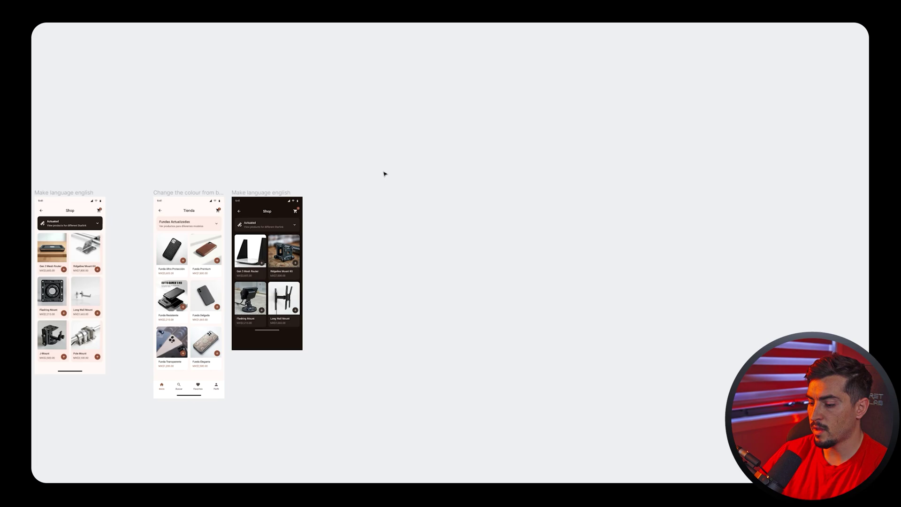
pyautogui.hotkey('ctrl', '\\')
pyautogui.click(441, 242)
pyautogui.doubleClick(251, 101)
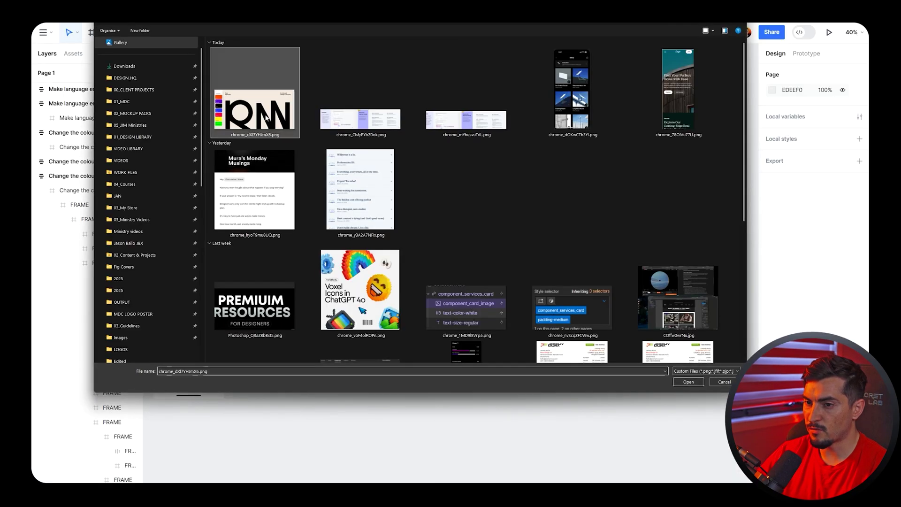
pyautogui.click(501, 279)
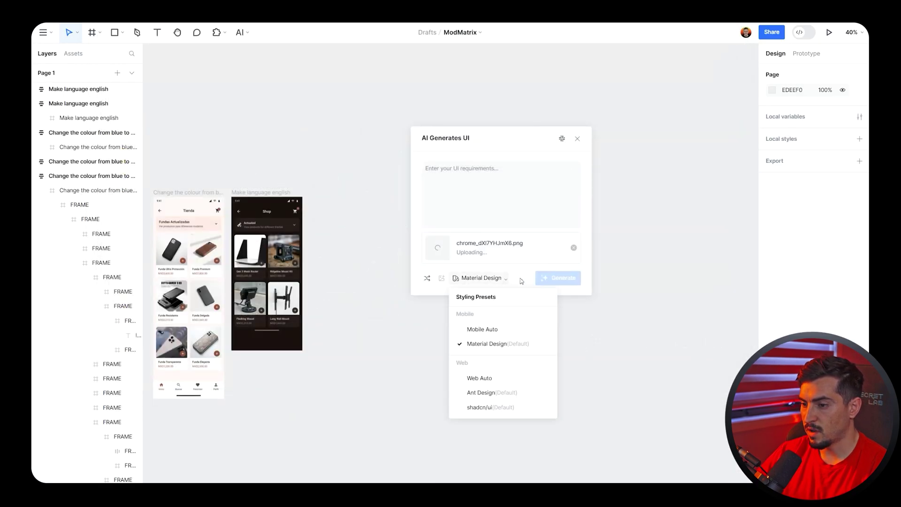
pyautogui.click(487, 408)
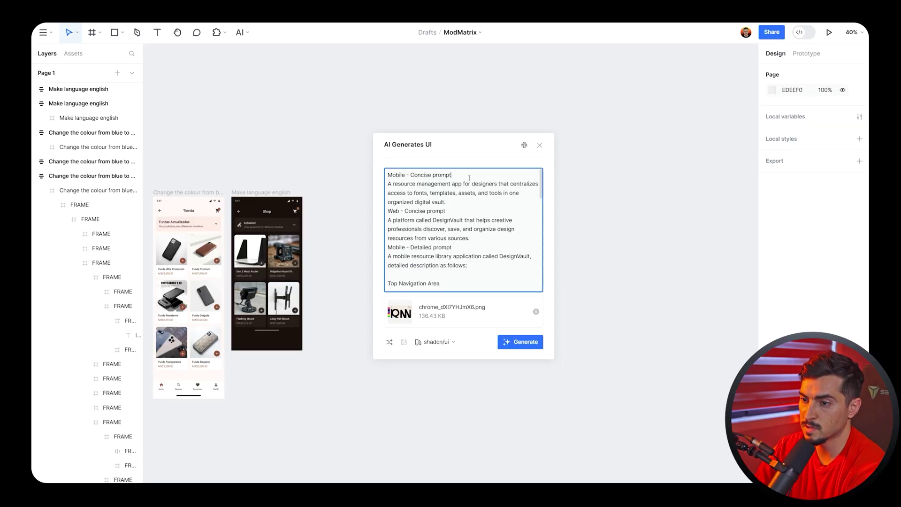
# - Trim the prompt to the short resource app and DesignVault platform descriptions plus the Visual Style section, without the concise prompt headings
pyautogui.press('Return')
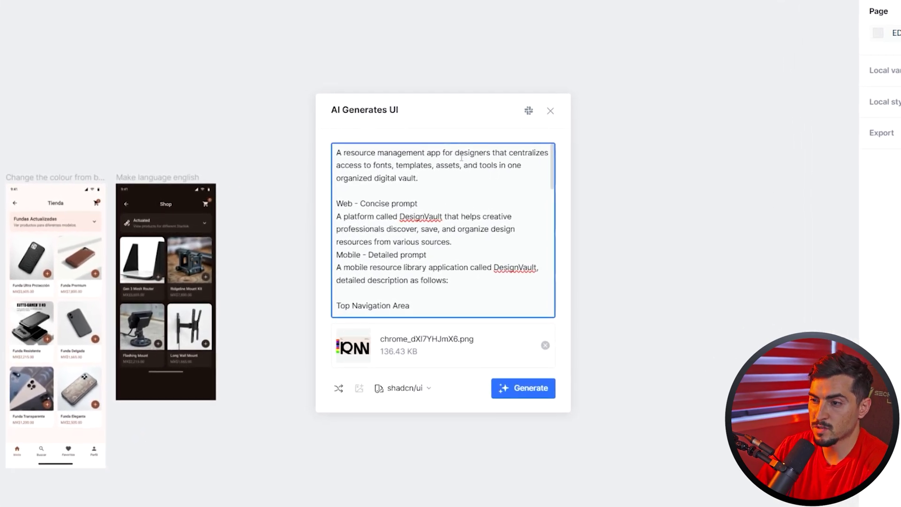
pyautogui.moveTo(365, 165); pyautogui.dragTo(438, 175)
pyautogui.click(465, 172)
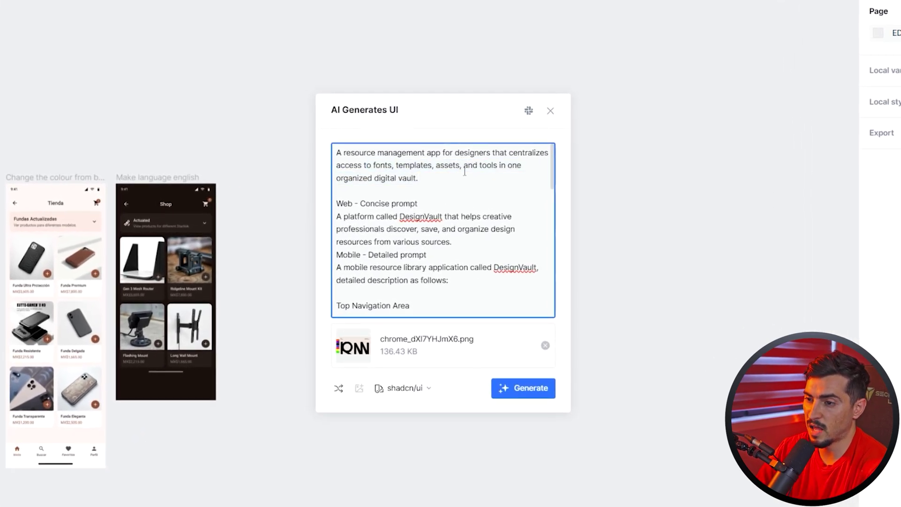
pyautogui.scroll(-1, 465, 171)
pyautogui.scroll(1, 446, 187)
pyautogui.moveTo(336, 204); pyautogui.dragTo(425, 203)
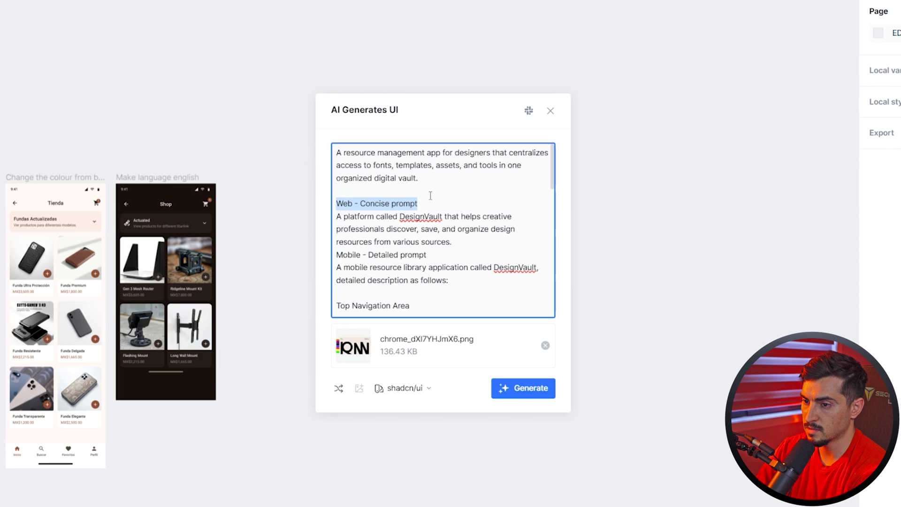
pyautogui.click(428, 196)
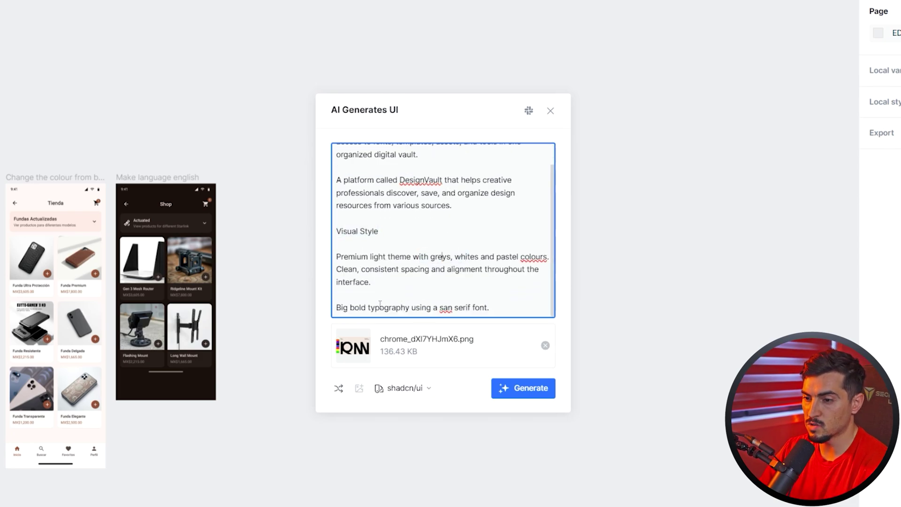
# - Add a colon after the Visual Style heading in the prompt, generate the DesignVault web pages, and close the generator
pyautogui.moveTo(350, 307); pyautogui.dragTo(446, 314)
pyautogui.scroll(2, 442, 305)
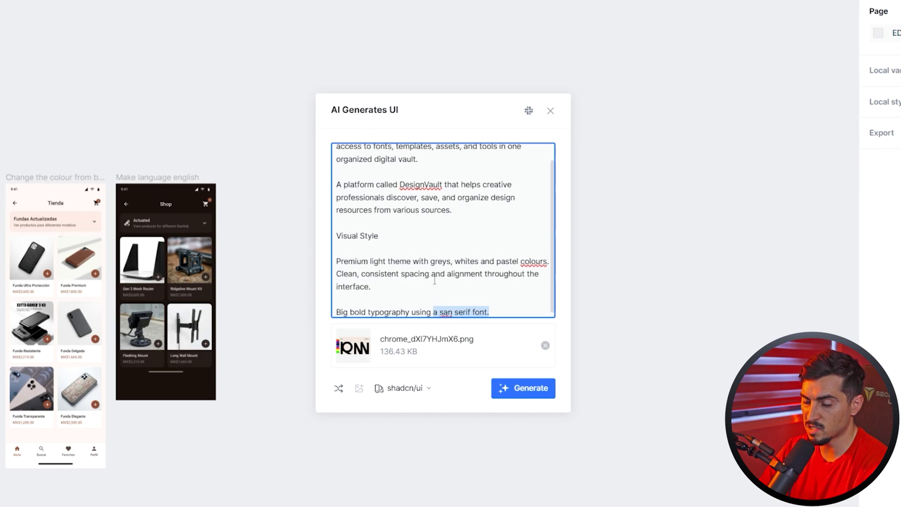
pyautogui.click(385, 257)
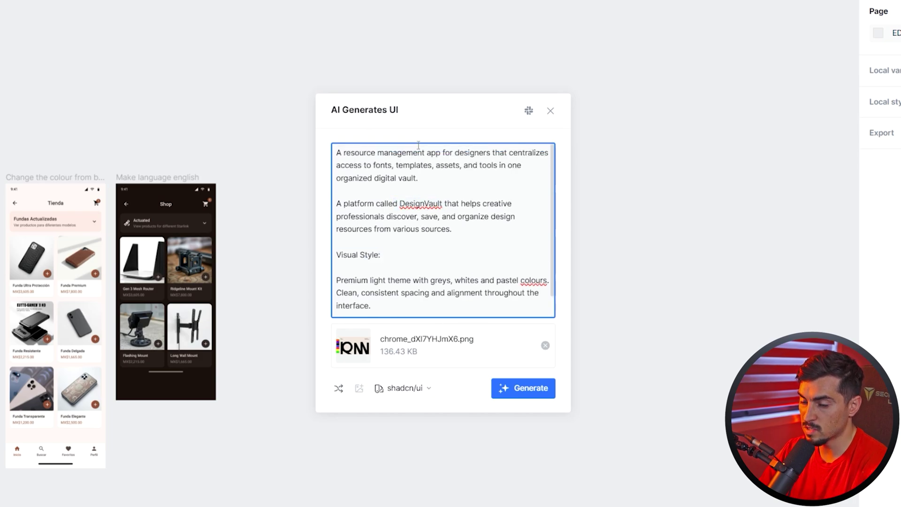
pyautogui.moveTo(426, 153); pyautogui.dragTo(463, 187)
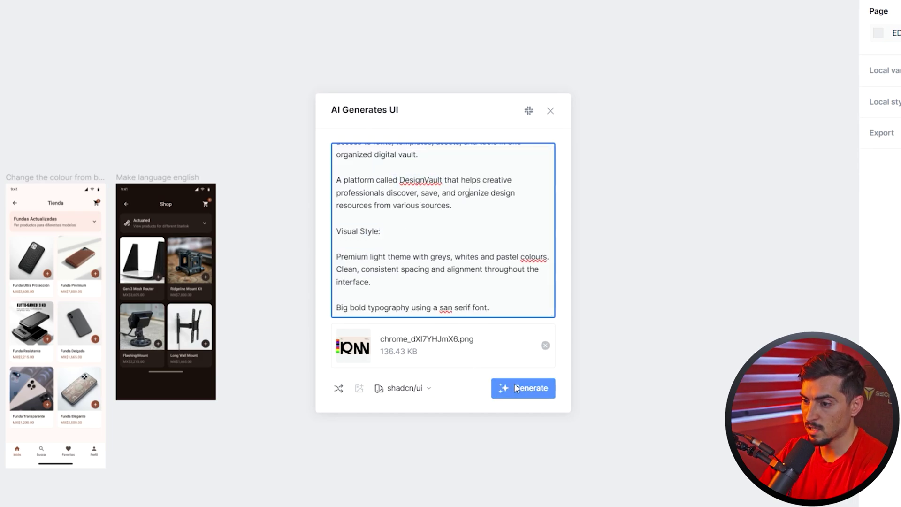
pyautogui.click(516, 388)
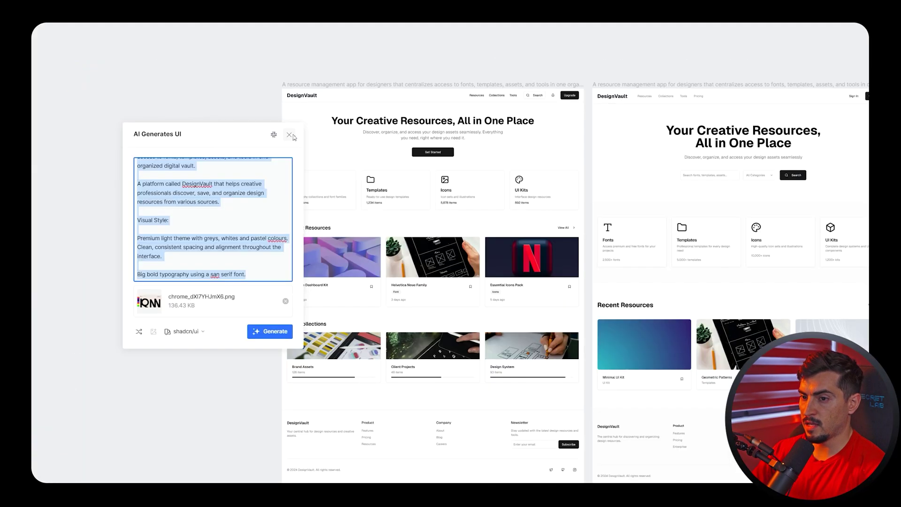
pyautogui.click(293, 137)
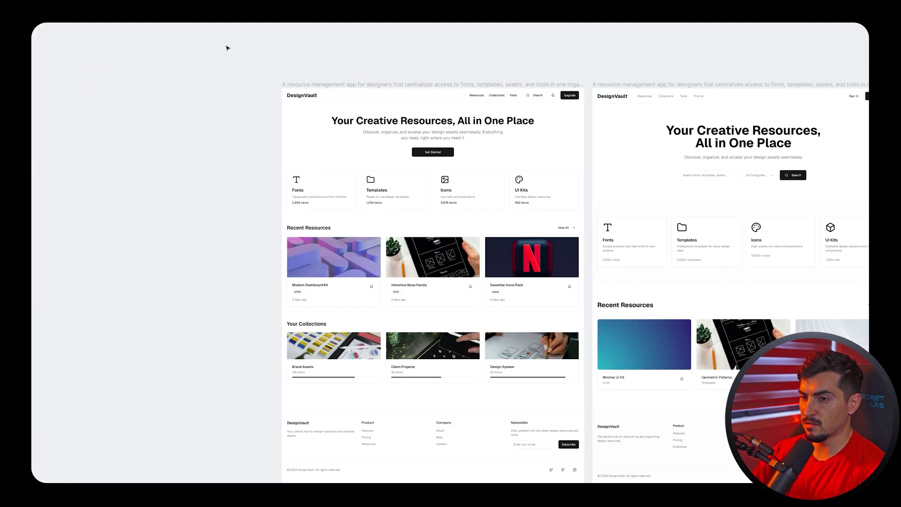
# - Examine the navigation bar, hero heading and category cards on the first DesignVault page
pyautogui.scroll(3, 250, 66)
pyautogui.moveTo(427, 69); pyautogui.dragTo(330, 52)
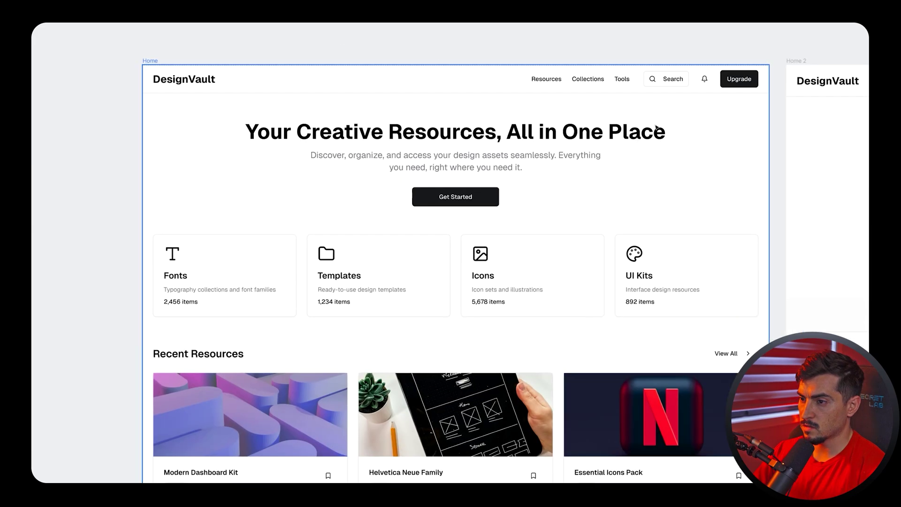
pyautogui.scroll(2, 757, 65)
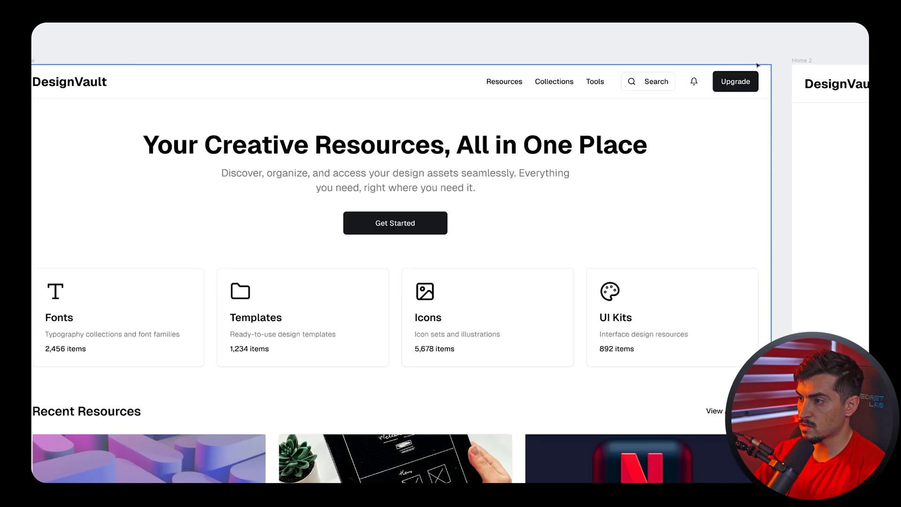
pyautogui.scroll(1, 757, 66)
pyautogui.scroll(-2, 563, 74)
pyautogui.moveTo(493, 84); pyautogui.dragTo(575, 61)
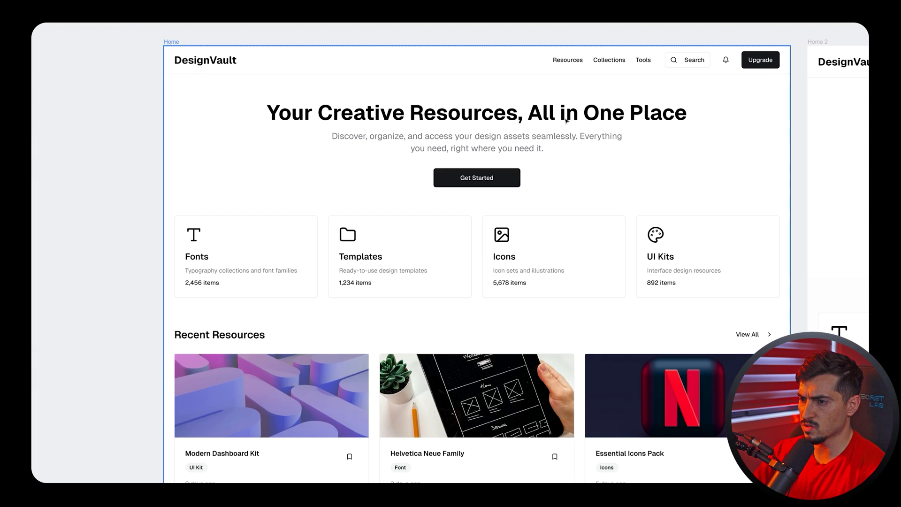
pyautogui.scroll(-2, 549, 273)
pyautogui.scroll(3, 358, 199)
pyautogui.scroll(-2, 656, 243)
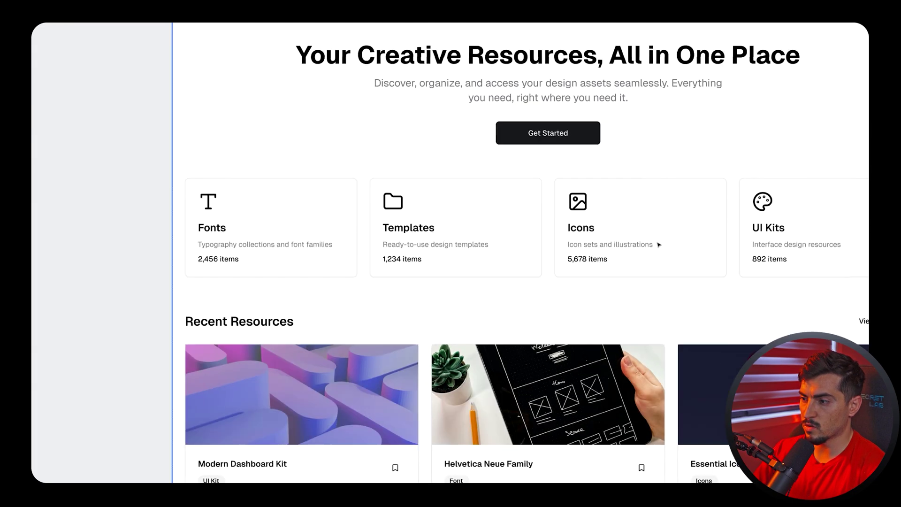
# - Examine the Recent Resources, Your Collections and footer sections of the first DesignVault page
pyautogui.moveTo(684, 253); pyautogui.dragTo(554, 145)
pyautogui.moveTo(479, 197); pyautogui.dragTo(493, 153)
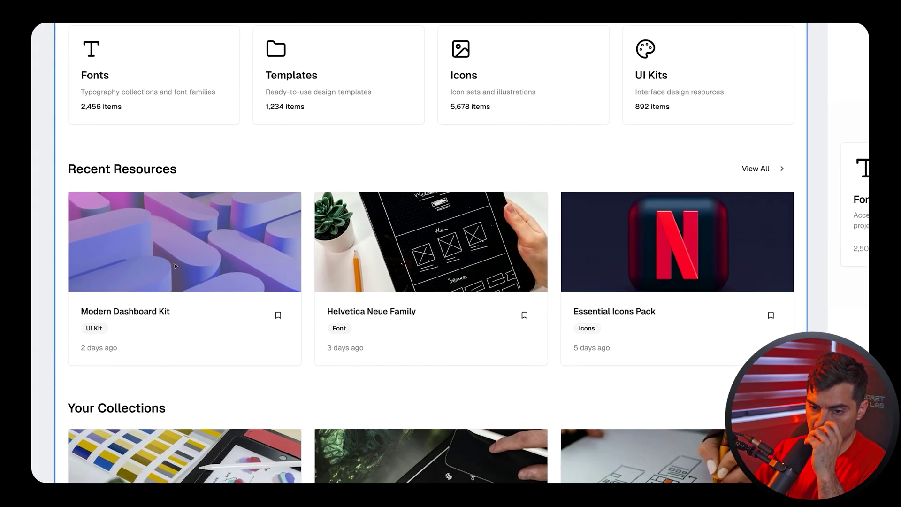
pyautogui.scroll(-4, 697, 306)
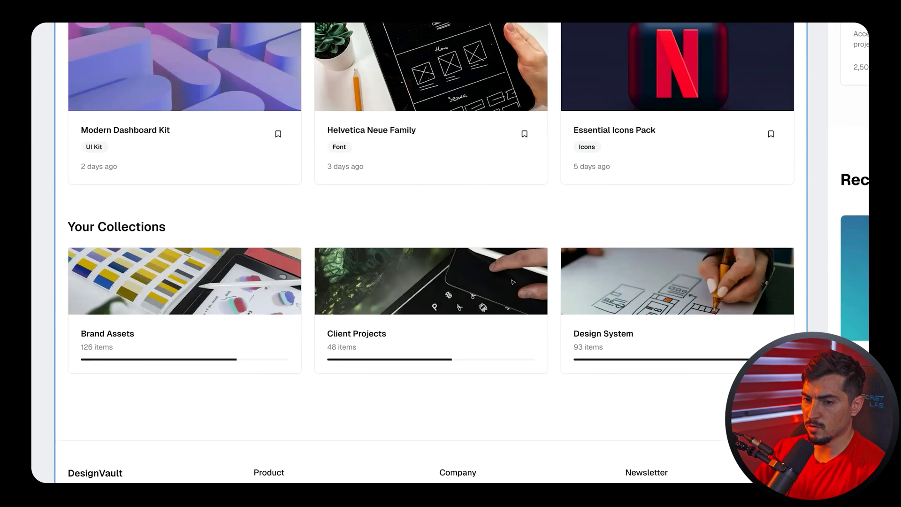
pyautogui.scroll(-2, 594, 366)
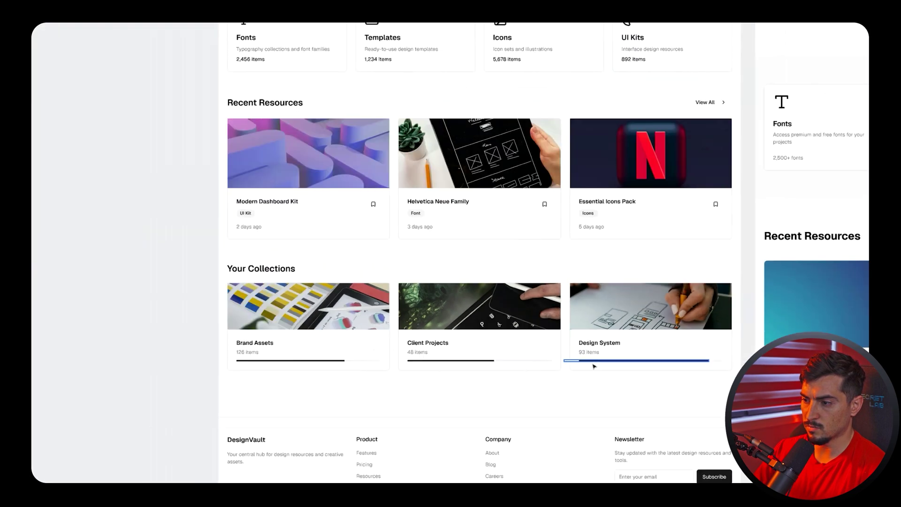
pyautogui.scroll(-5, 607, 263)
pyautogui.scroll(10, 648, 196)
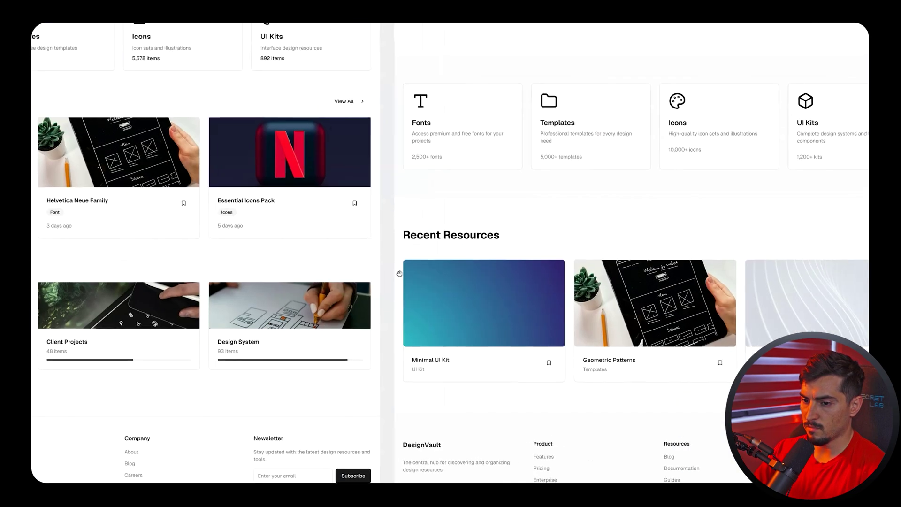
# - Examine the hero search, navigation and resource sections of the Home 2 page, and compare both pages side by side
pyautogui.scroll(5, 534, 226)
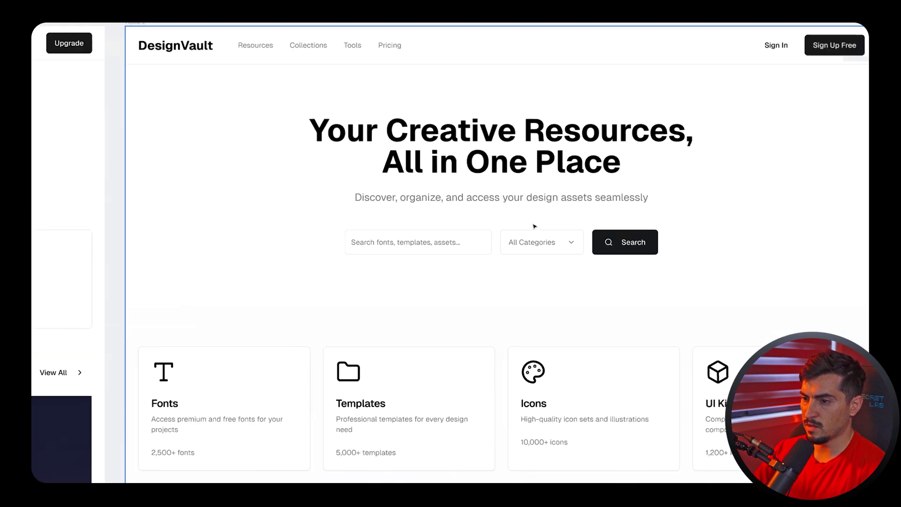
pyautogui.scroll(-3, 571, 261)
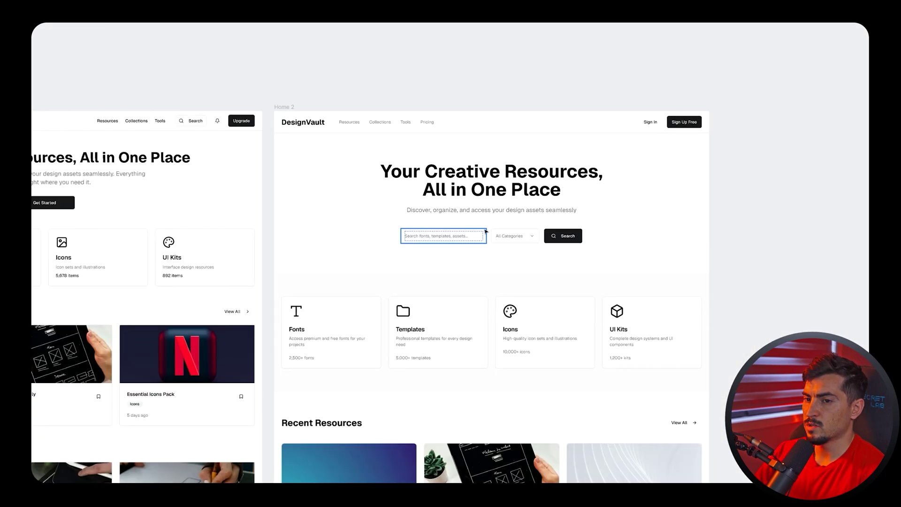
pyautogui.scroll(3, 416, 120)
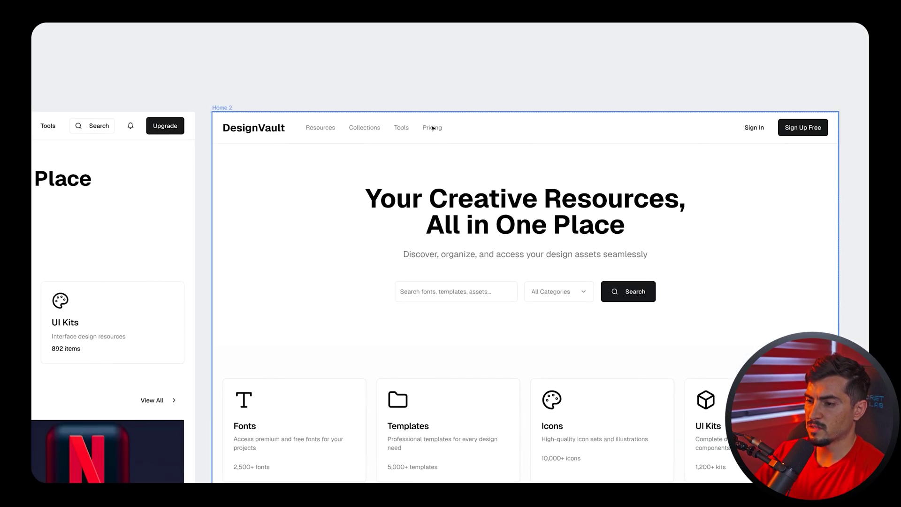
pyautogui.scroll(-3, 493, 264)
pyautogui.moveTo(526, 332); pyautogui.dragTo(472, 147)
pyautogui.scroll(-3, 472, 146)
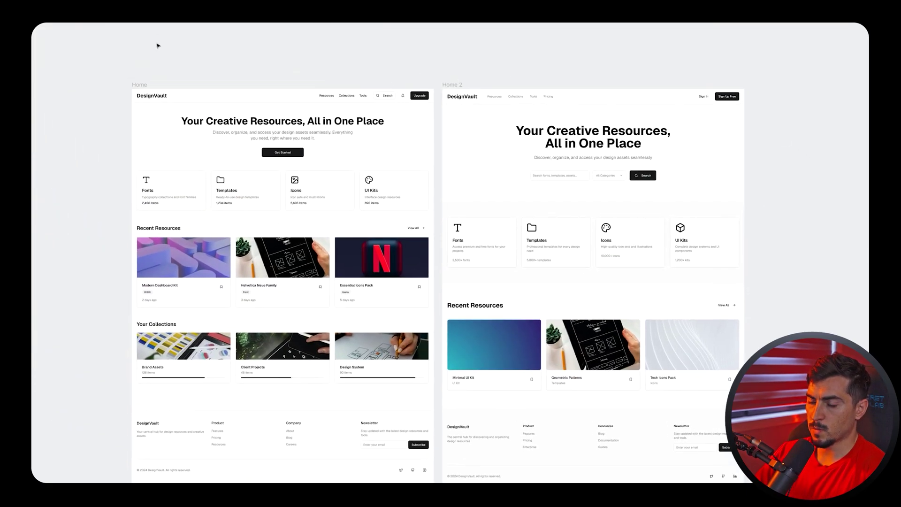
pyautogui.scroll(-3, 193, 78)
pyautogui.scroll(2, 187, 77)
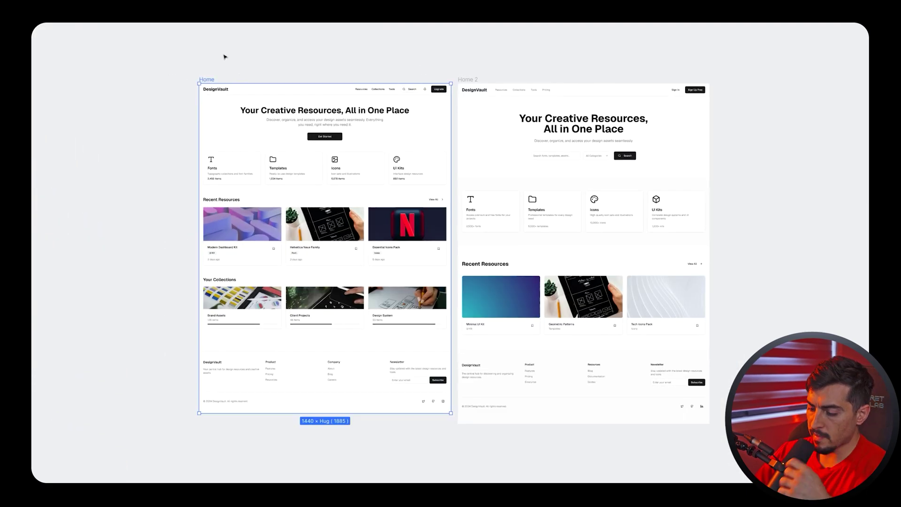
# - Reopen the AI UI generator with the Home frame selected, review the available mobile and web styling presets, and close it
pyautogui.hotkey('ctrl', '\\')
pyautogui.click(240, 32)
pyautogui.click(225, 190)
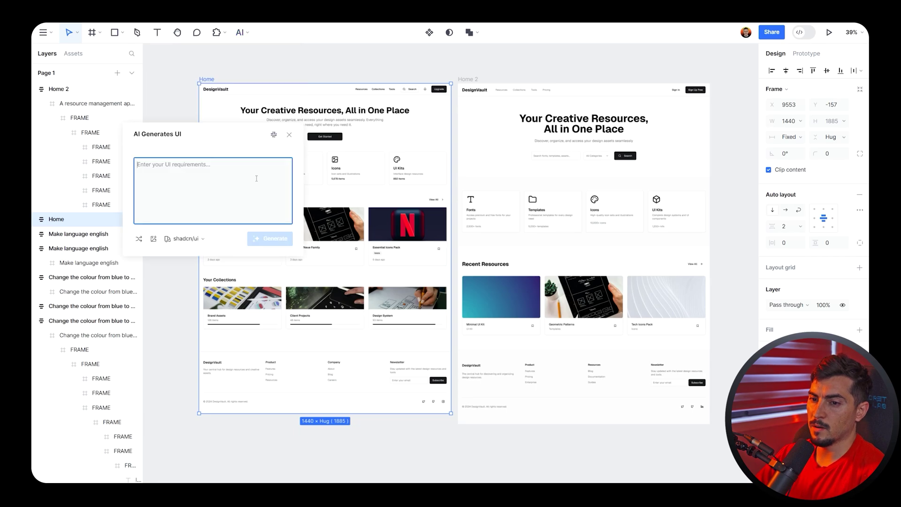
pyautogui.click(449, 80)
pyautogui.click(224, 81)
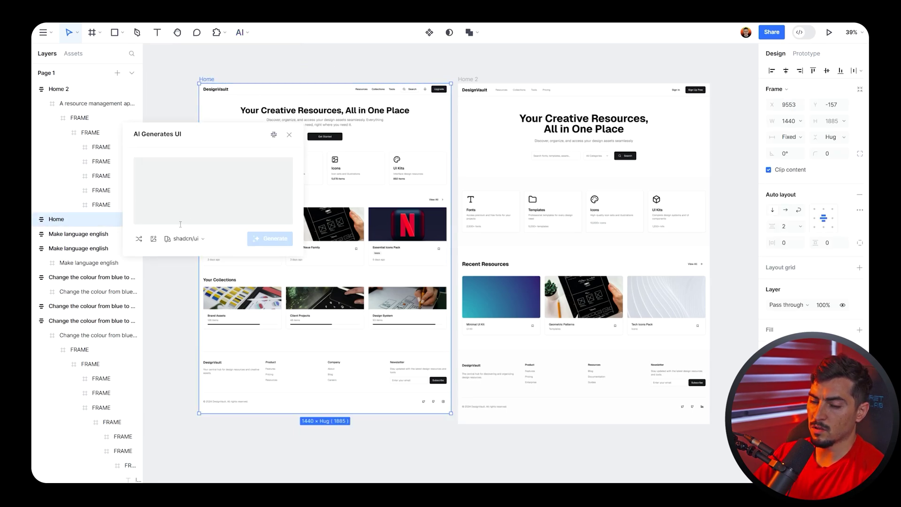
pyautogui.click(194, 240)
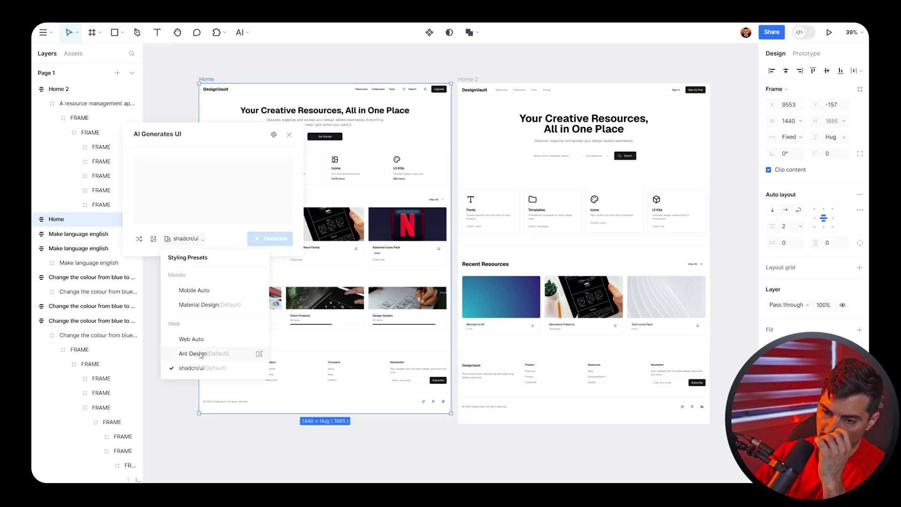
pyautogui.click(186, 187)
pyautogui.click(288, 70)
pyautogui.click(289, 135)
pyautogui.click(413, 125)
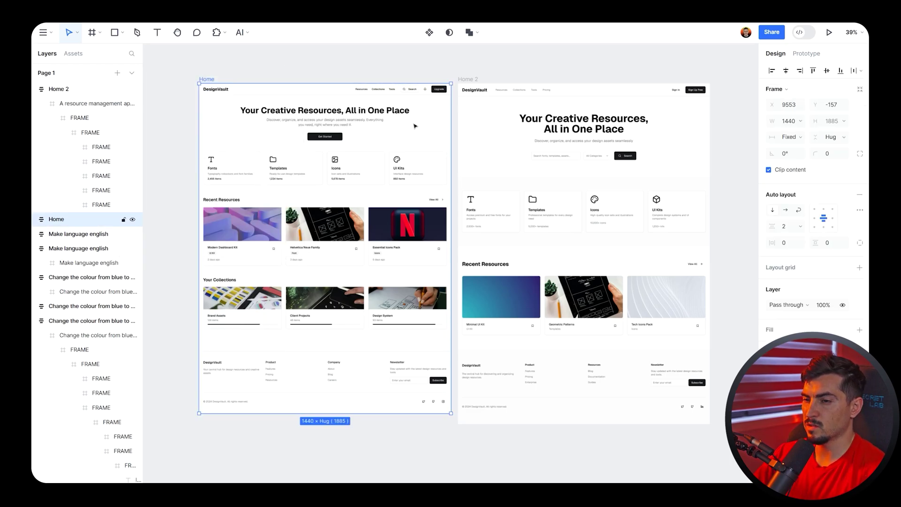
pyautogui.click(414, 126)
pyautogui.scroll(4, 343, 114)
pyautogui.moveTo(417, 138); pyautogui.dragTo(505, 179)
pyautogui.click(460, 82)
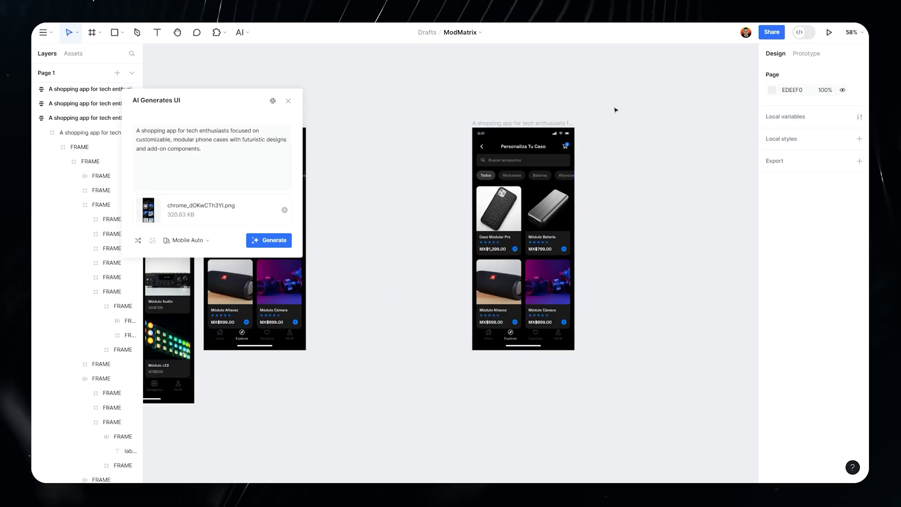
pyautogui.scroll(3, 613, 123)
pyautogui.click(535, 125)
pyautogui.moveTo(233, 100); pyautogui.dragTo(319, 138)
pyautogui.click(284, 280)
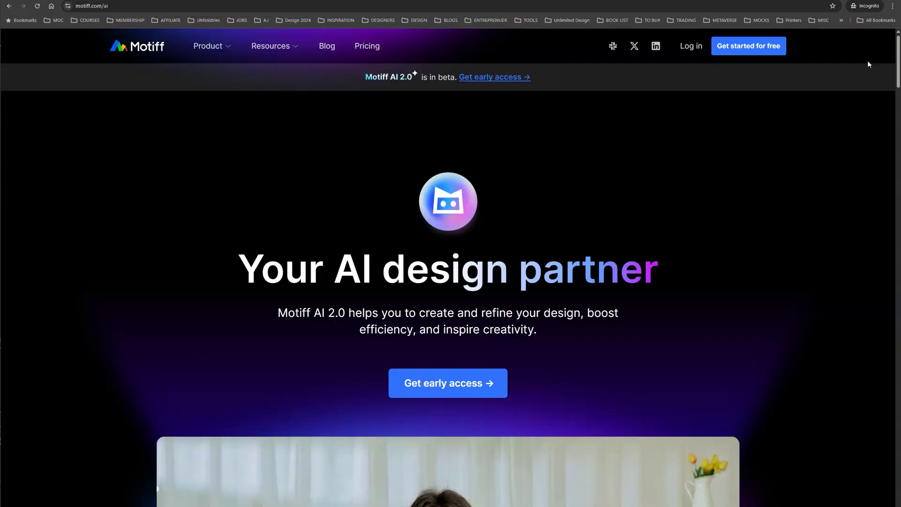
# - Switch to the Motiff AI web page in the browser and read through it to the context-based generation section
pyautogui.scroll(-12, 809, 180)
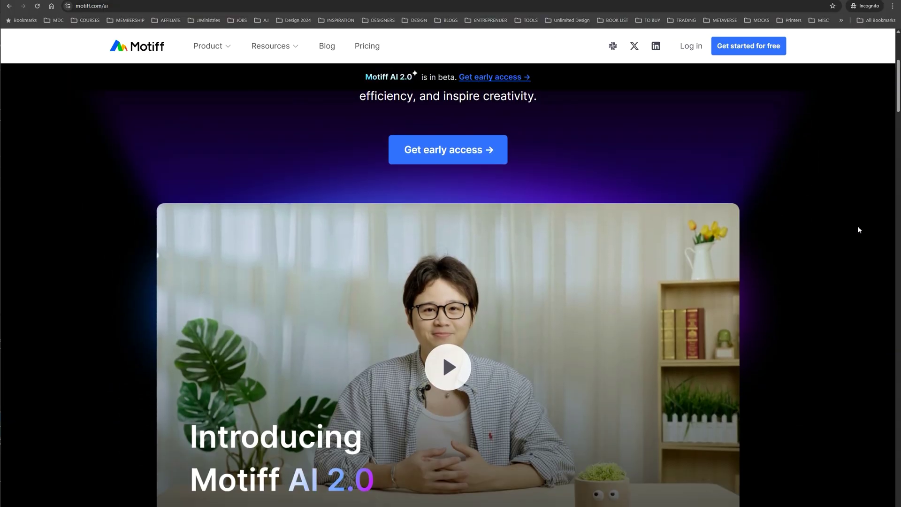
pyautogui.scroll(-15, 861, 231)
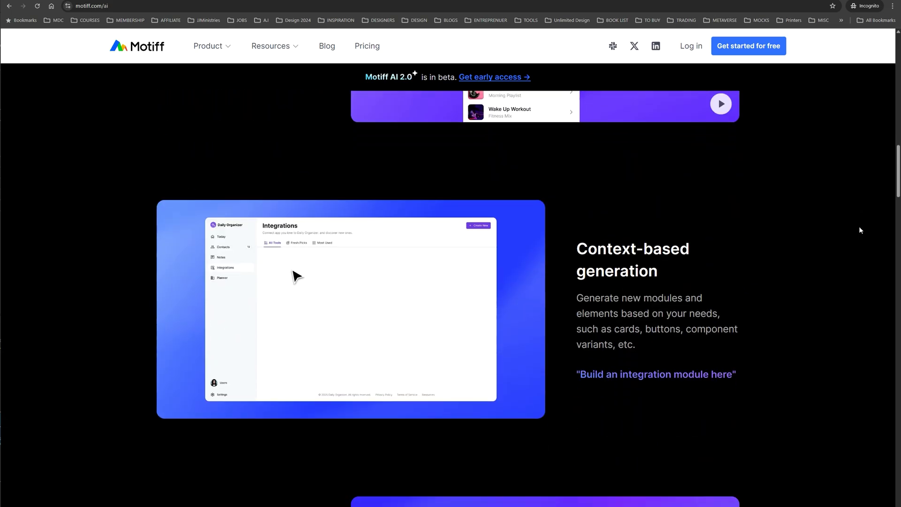